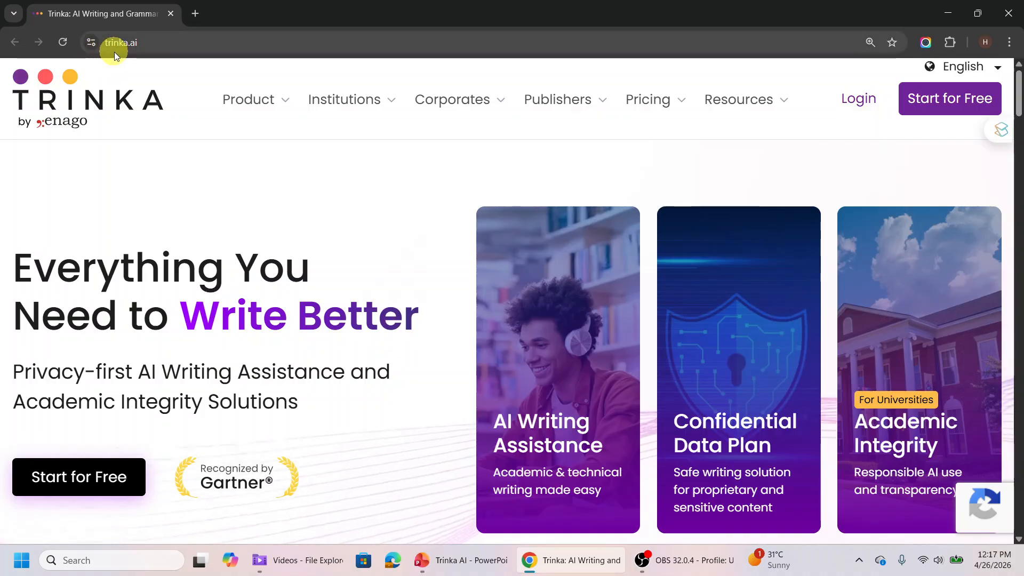
Sign in to Trinka with a Google account and choose Faculty & Staff as the current role.
mouse_move(282, 62)
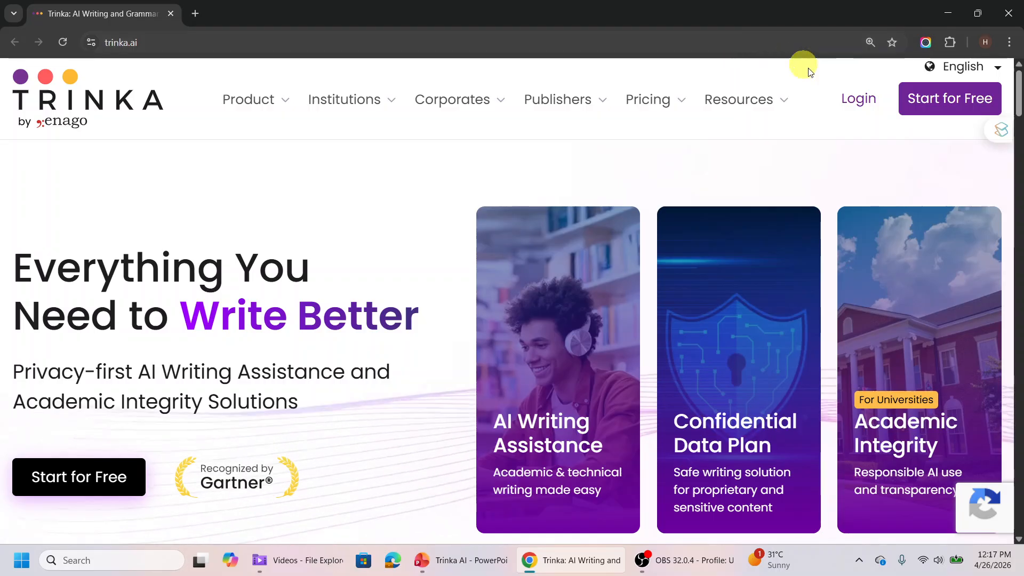
click(854, 103)
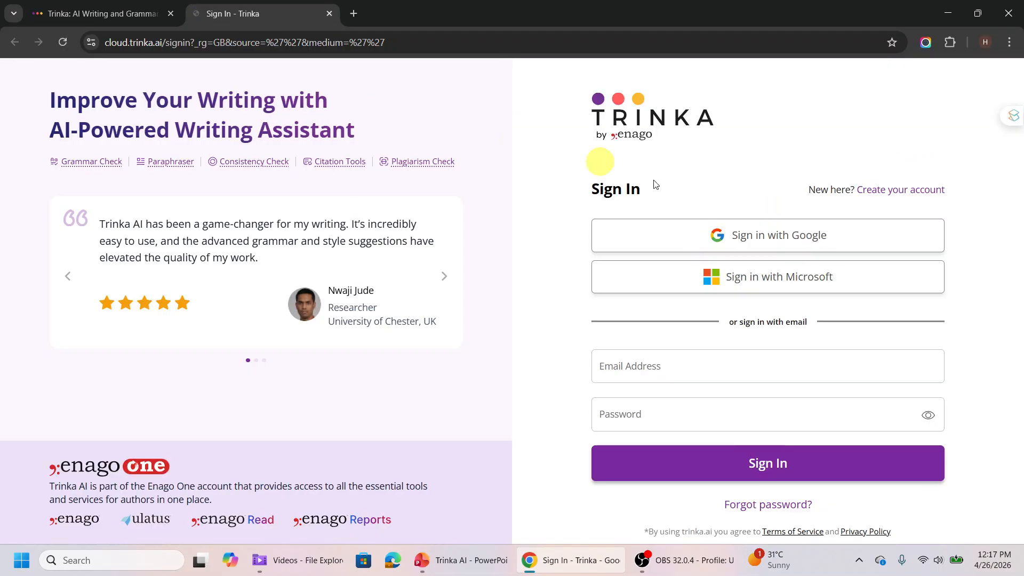
click(776, 234)
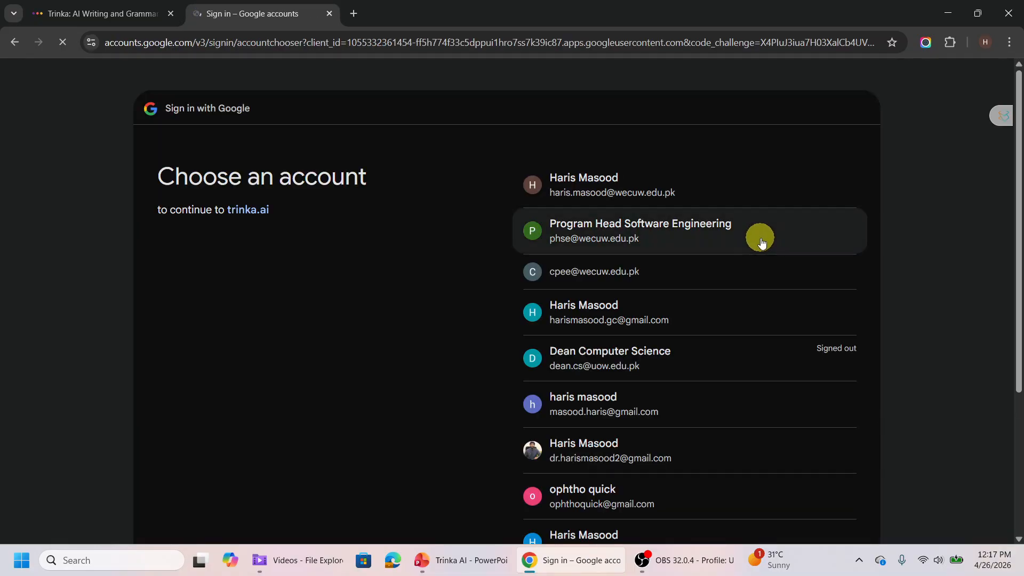
click(639, 314)
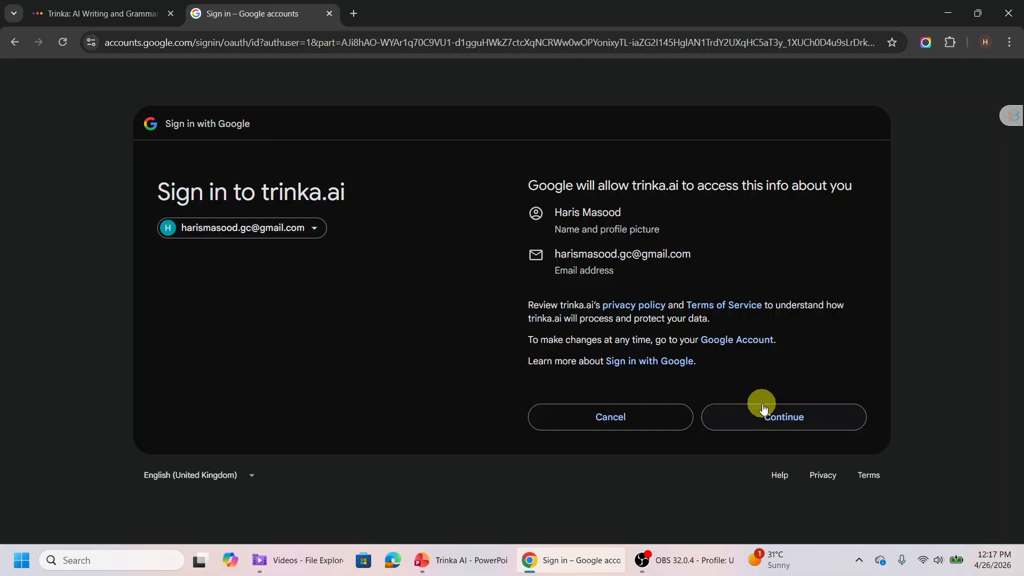
click(764, 407)
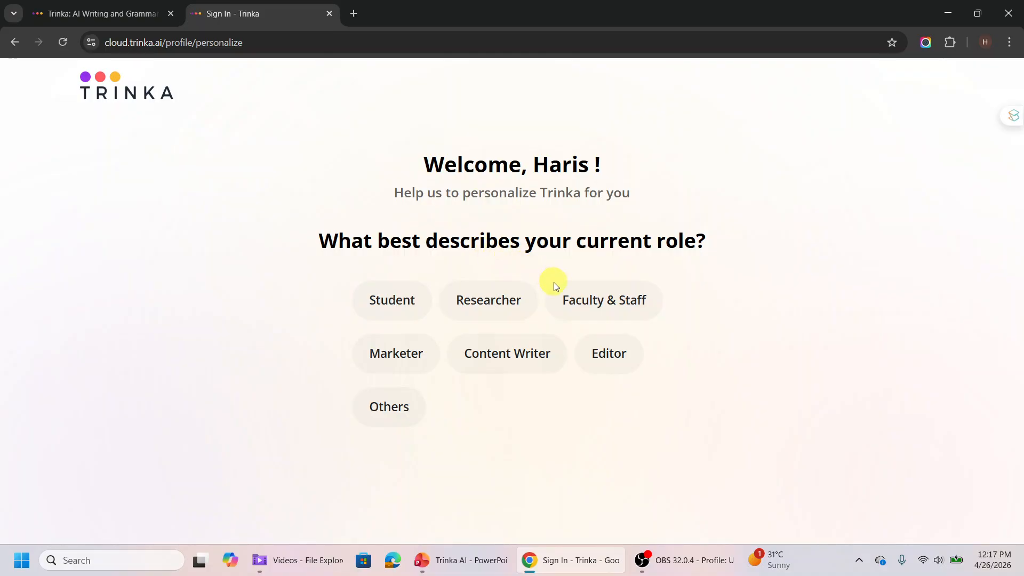
click(598, 311)
click(539, 470)
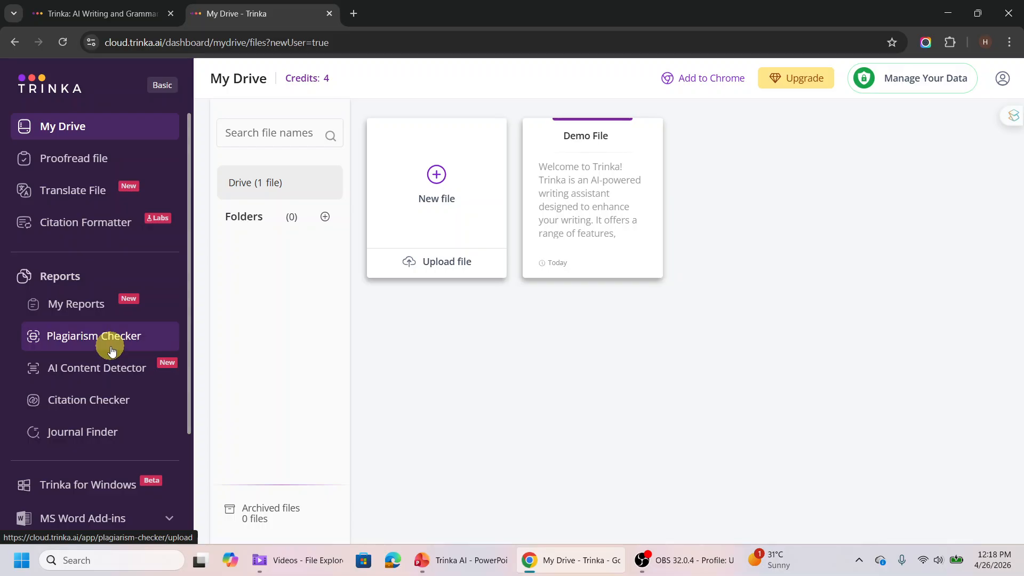
Upload the Essay 2 Word document from the Desktop and apply the US English, Academic and Lite Mode file settings.
click(456, 265)
click(456, 291)
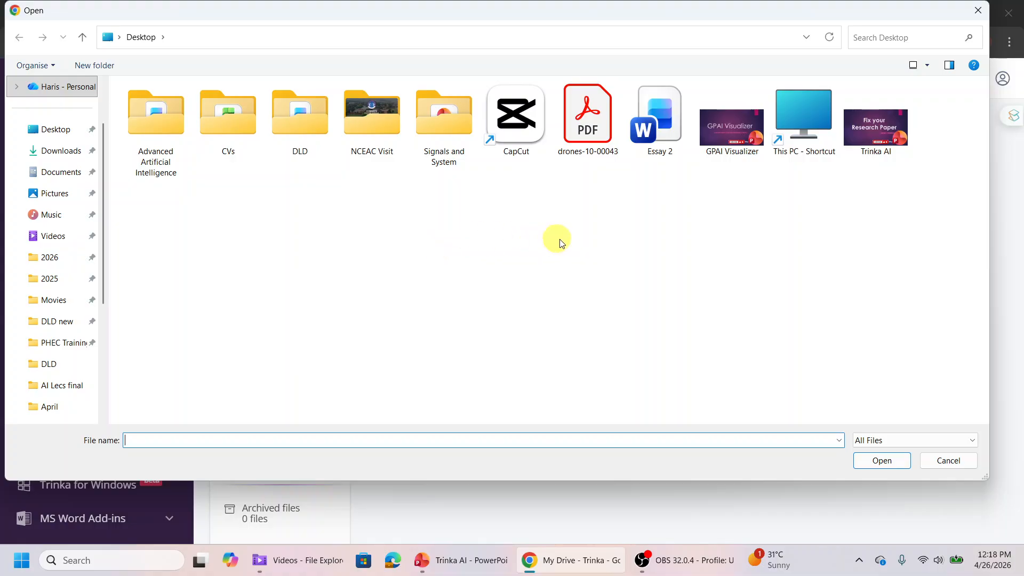
click(653, 156)
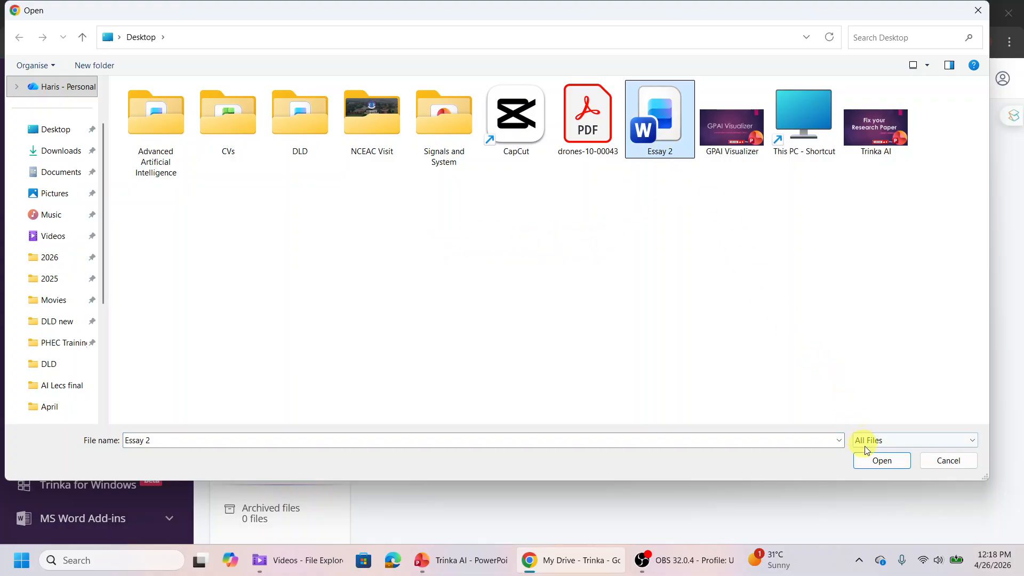
click(873, 461)
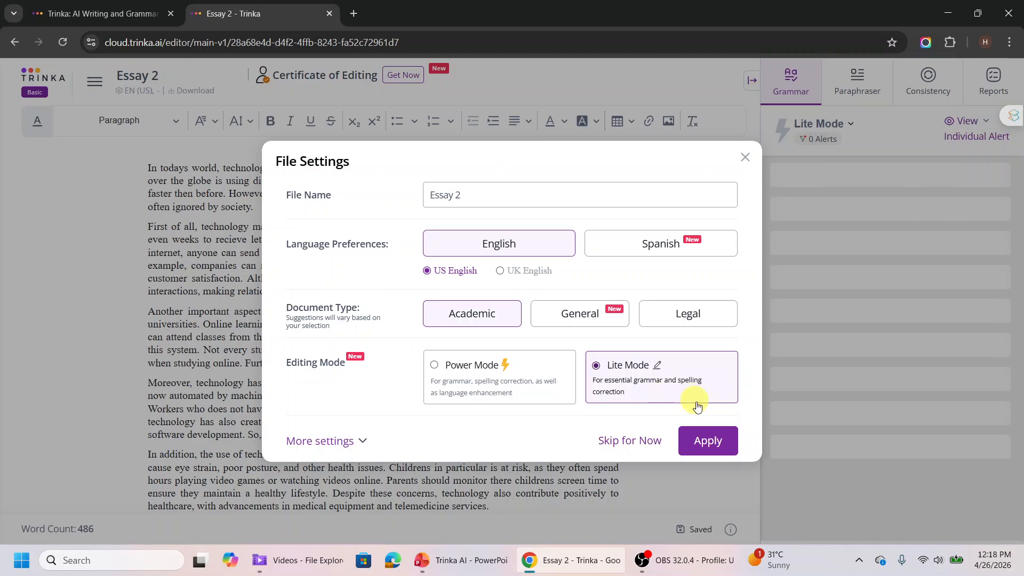
click(708, 441)
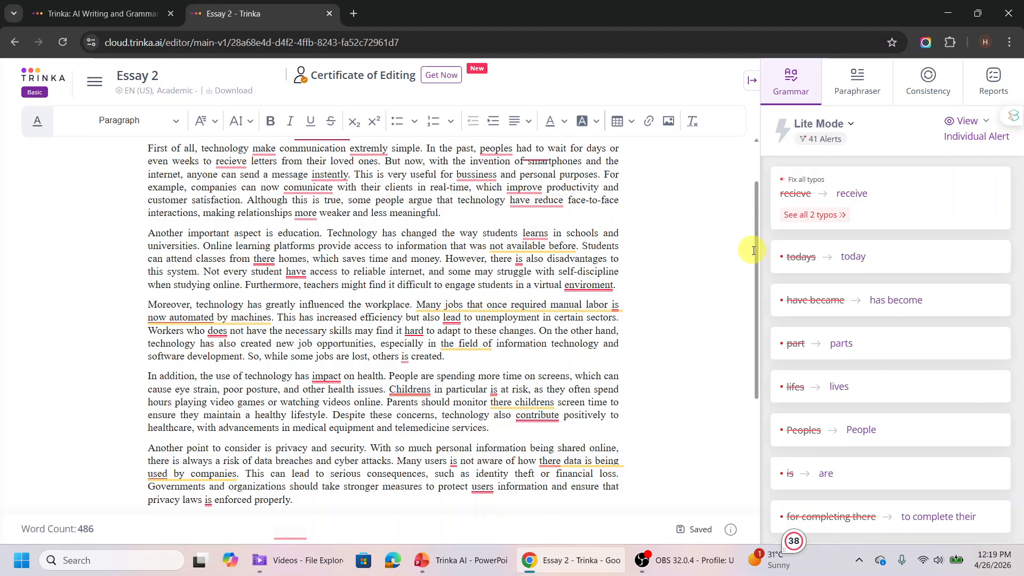
Correct "todays" to "today's" at the start of the essay's first paragraph.
drag(758, 250, 763, 204)
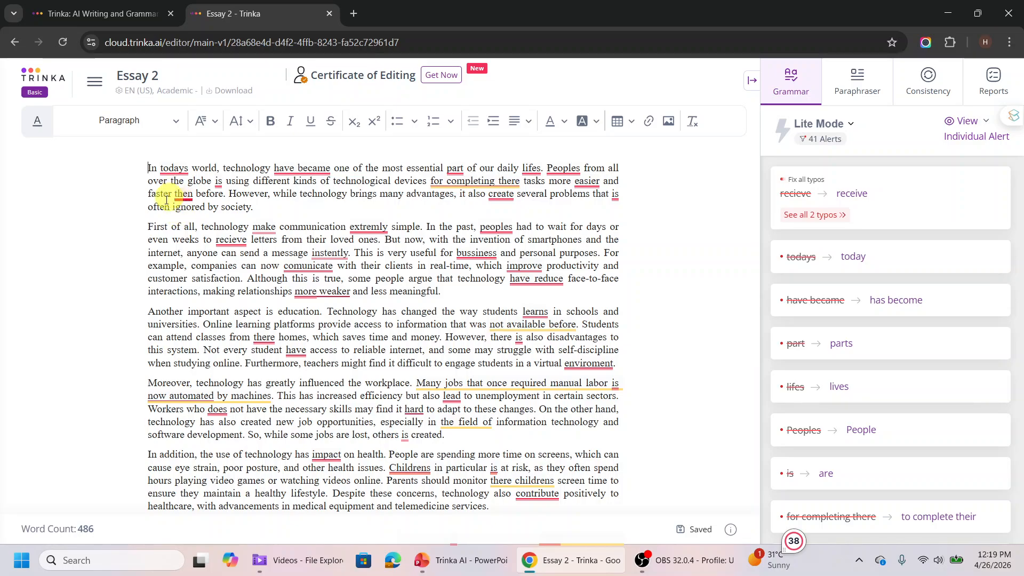
mouse_move(174, 172)
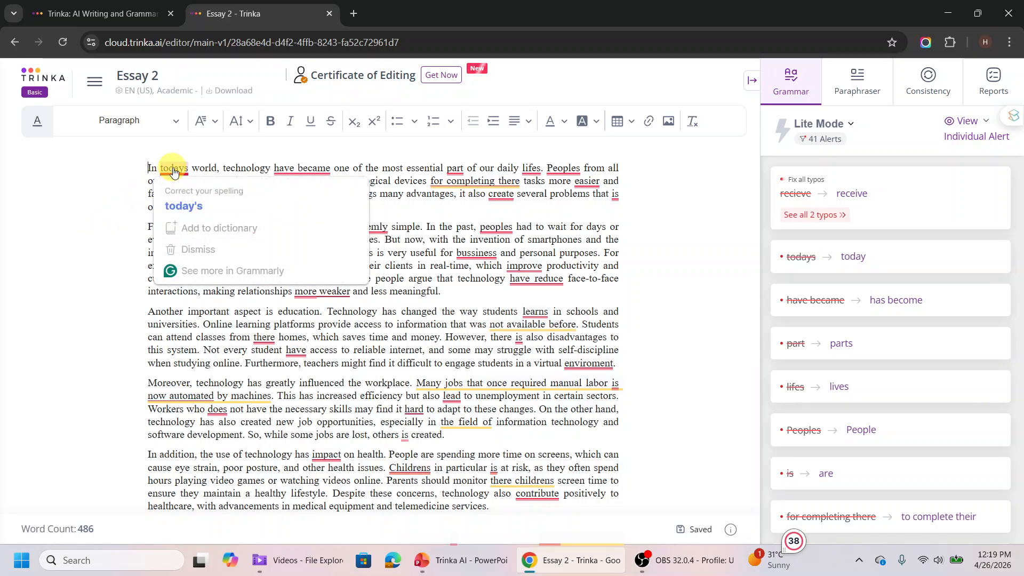
click(195, 203)
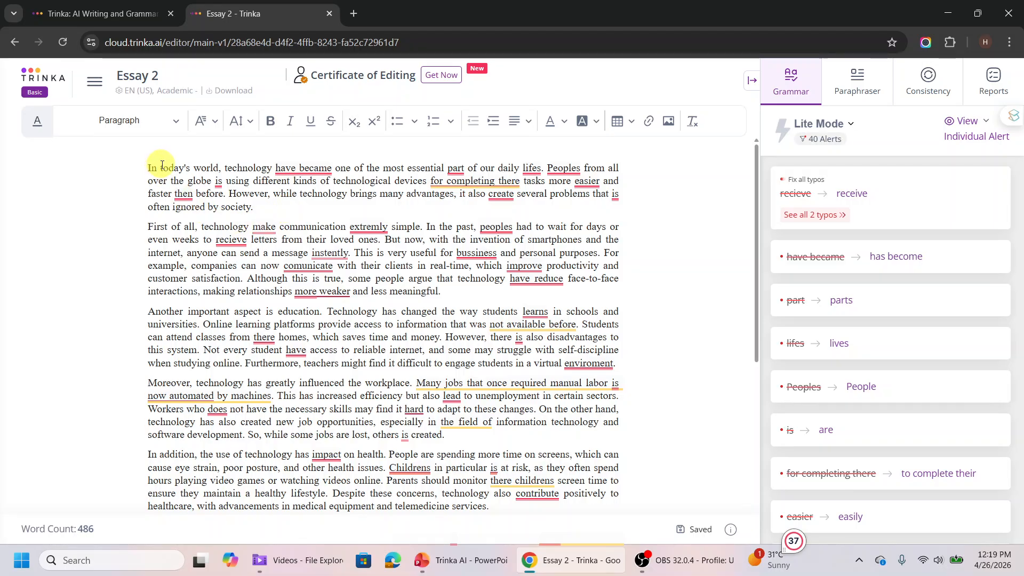
Accept the grammar corrections "has become" for "have became" and "parts" for "part" in the essay's first sentence.
mouse_move(297, 170)
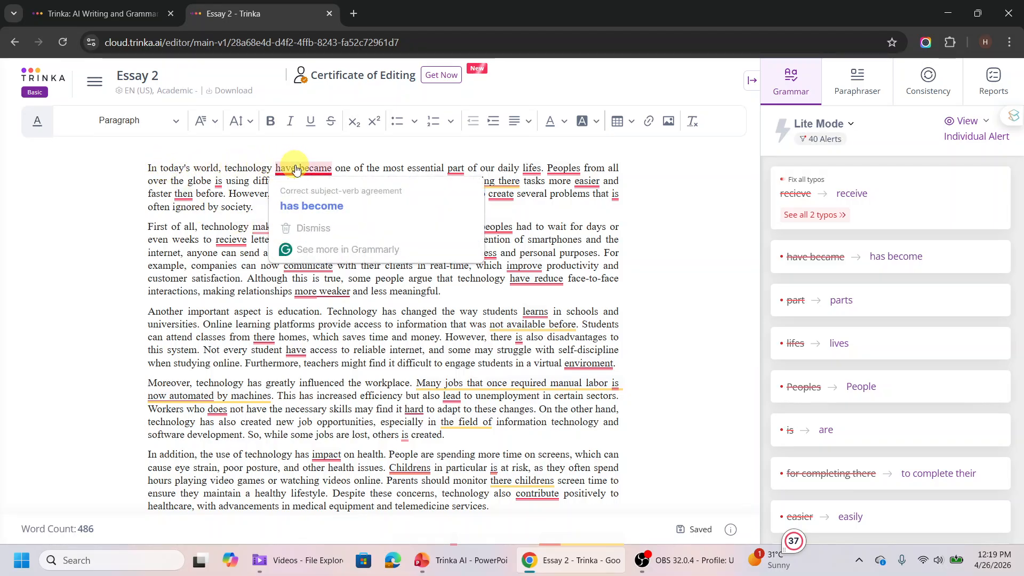
click(297, 169)
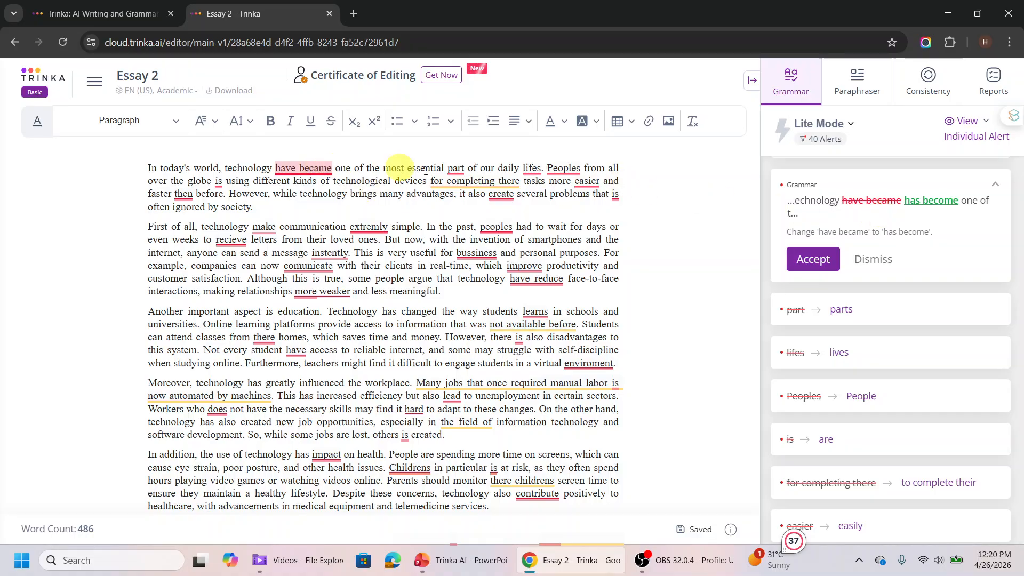
click(813, 260)
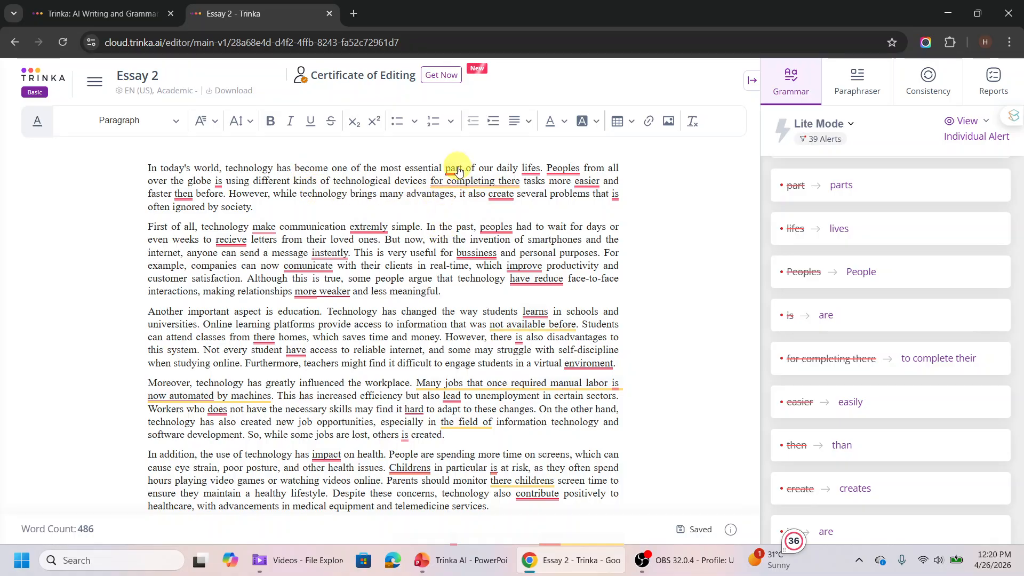
mouse_move(458, 173)
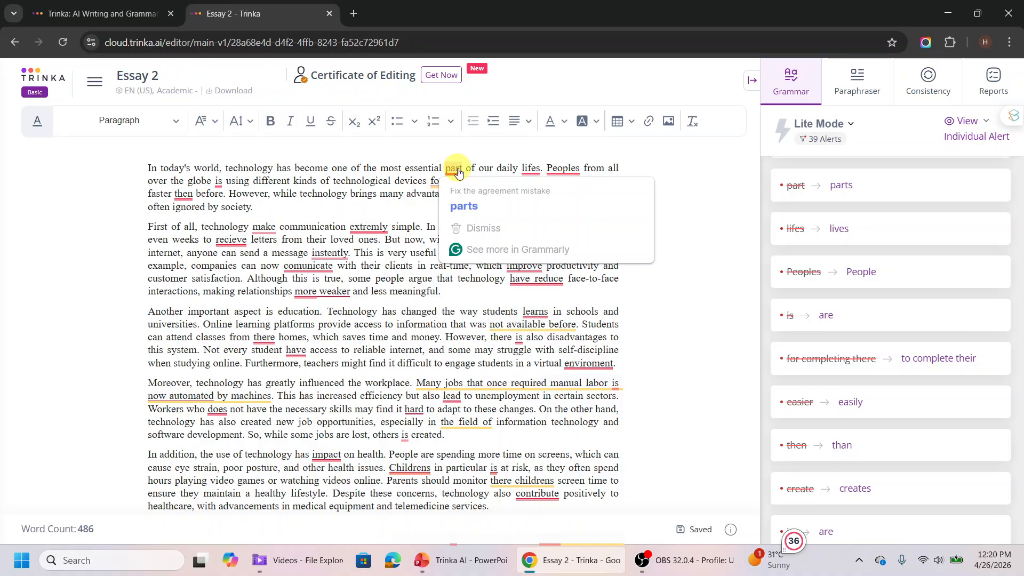
click(458, 174)
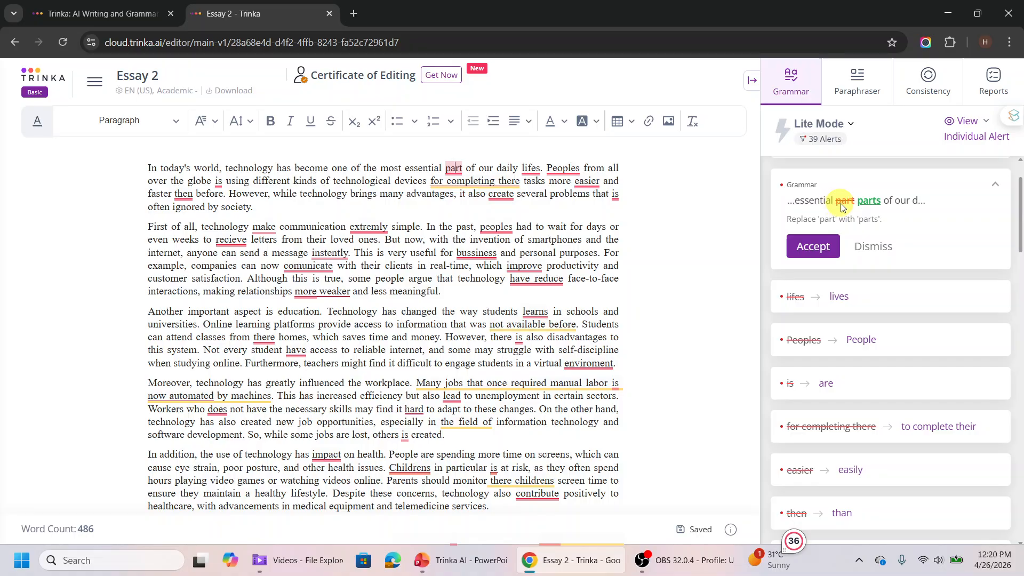
click(813, 247)
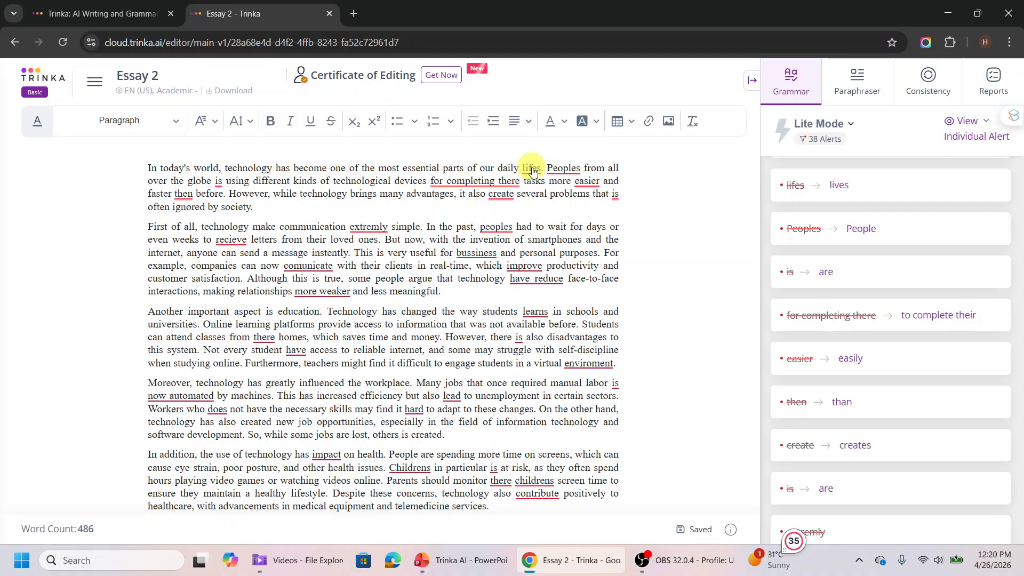
Accept "lives" for "lifes" in the first paragraph and "communicate" for "comunicate" in the second paragraph.
mouse_move(534, 170)
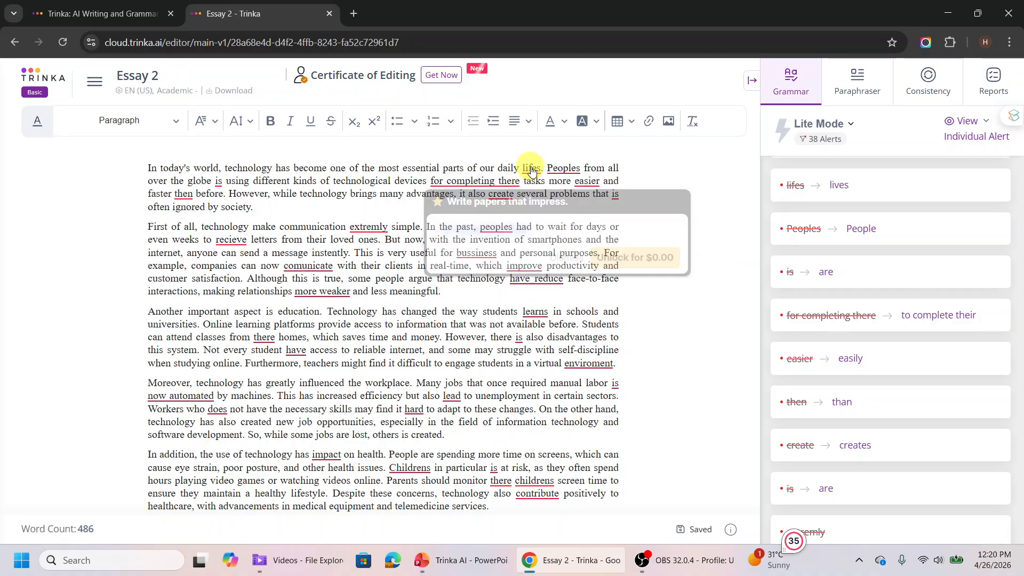
click(532, 168)
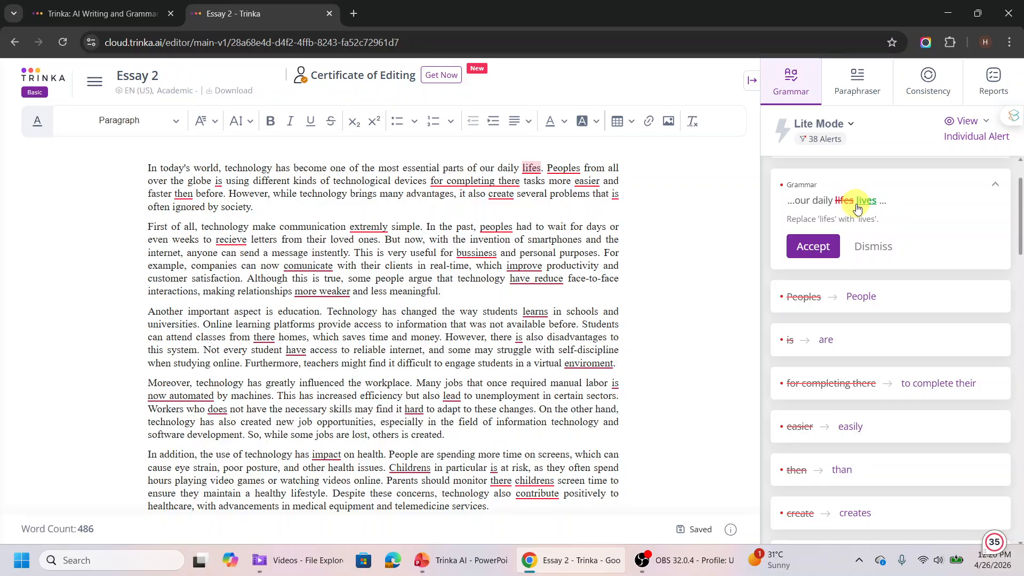
click(820, 245)
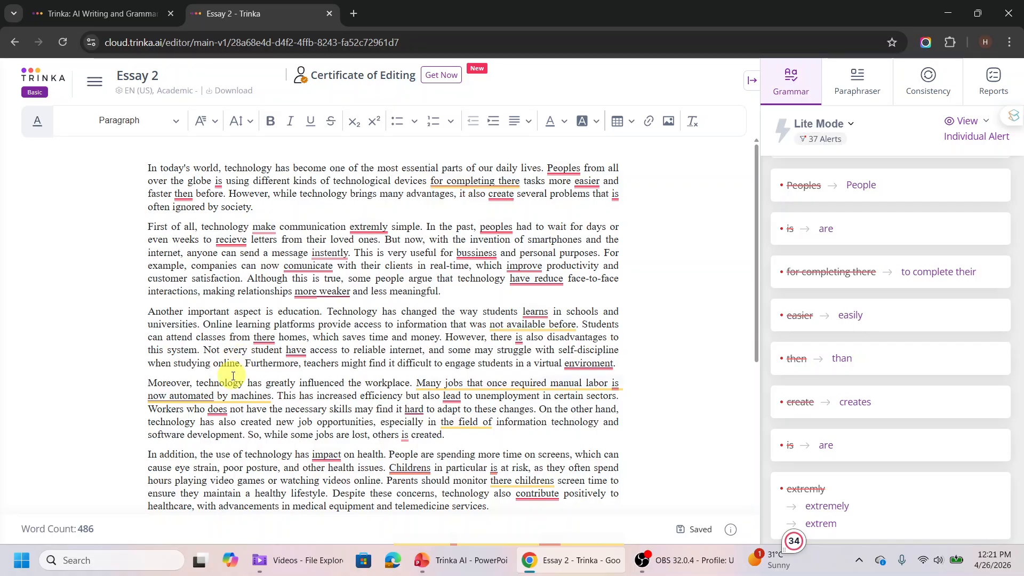
click(311, 266)
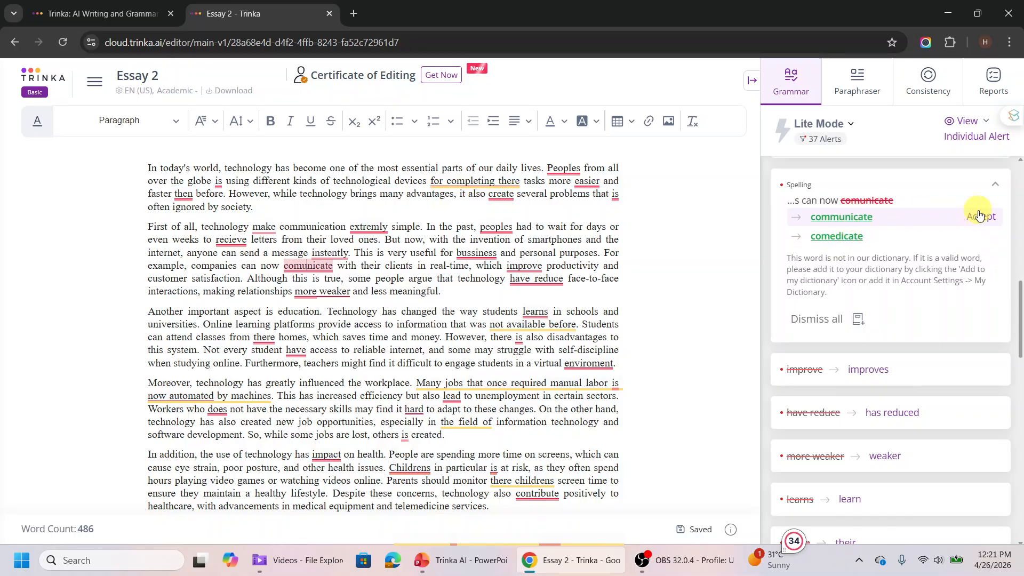
click(984, 218)
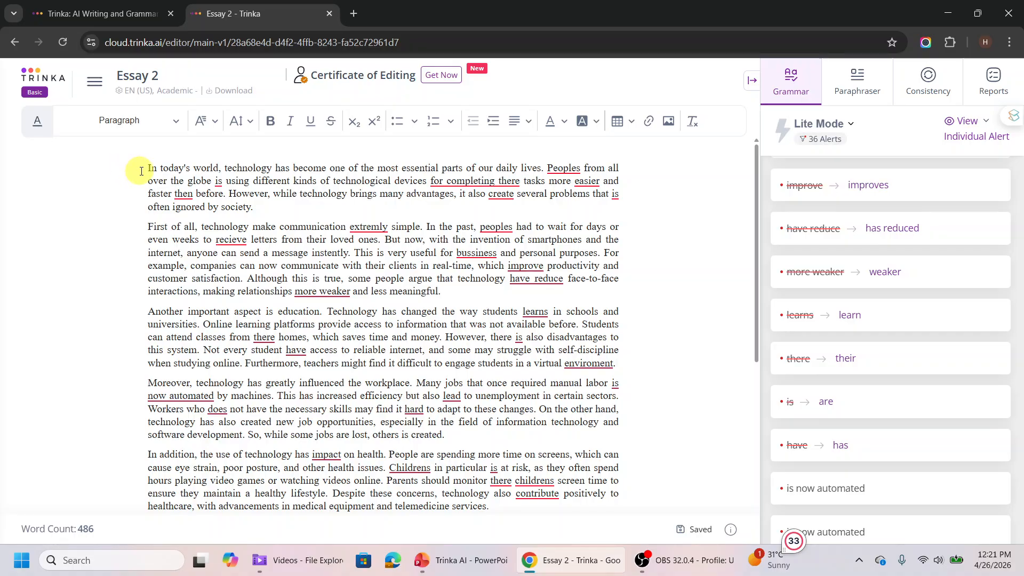
Copy the essay text from the first paragraph through the paragraph on health, and clear the selection.
drag(145, 167, 549, 507)
right_click(380, 261)
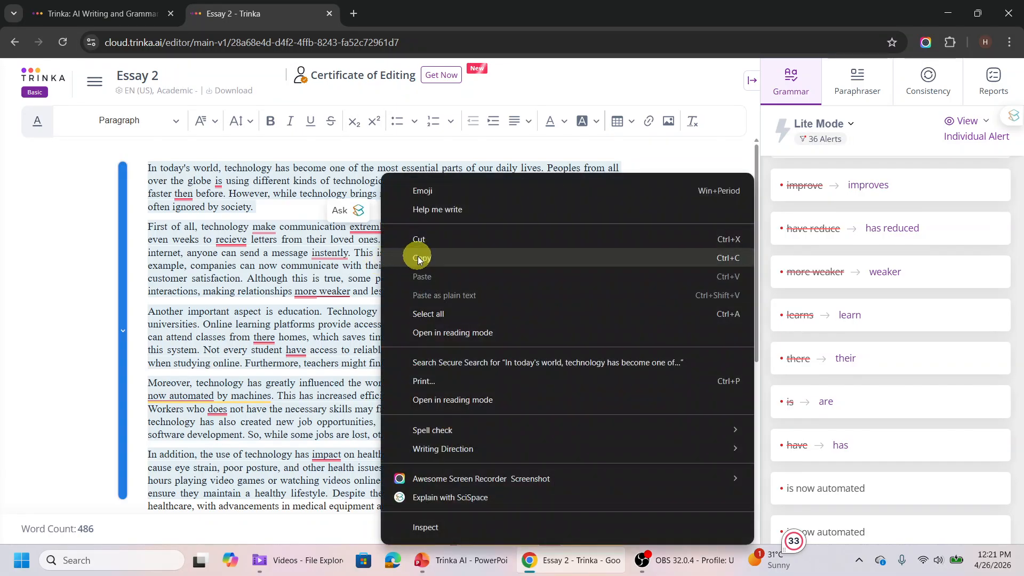
click(419, 258)
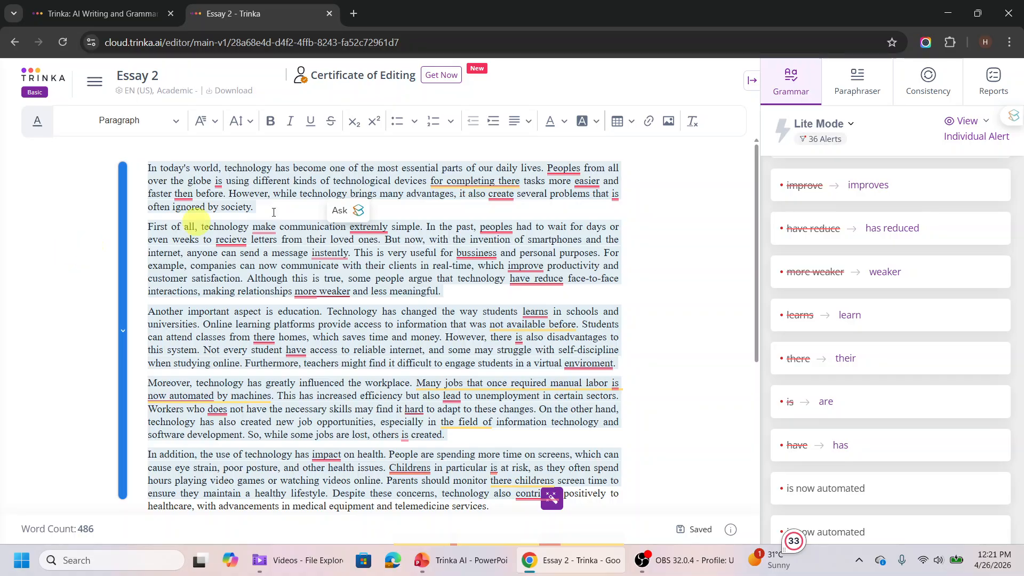
click(679, 215)
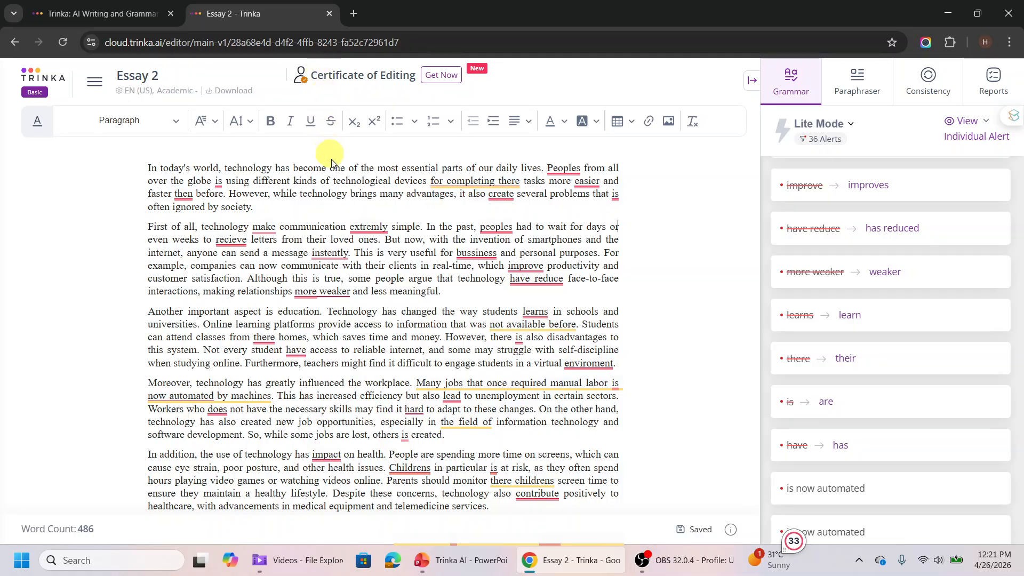
Close the essay editor and sign in to Trinka again with Google to reach the saved files in My Drive.
mouse_move(342, 253)
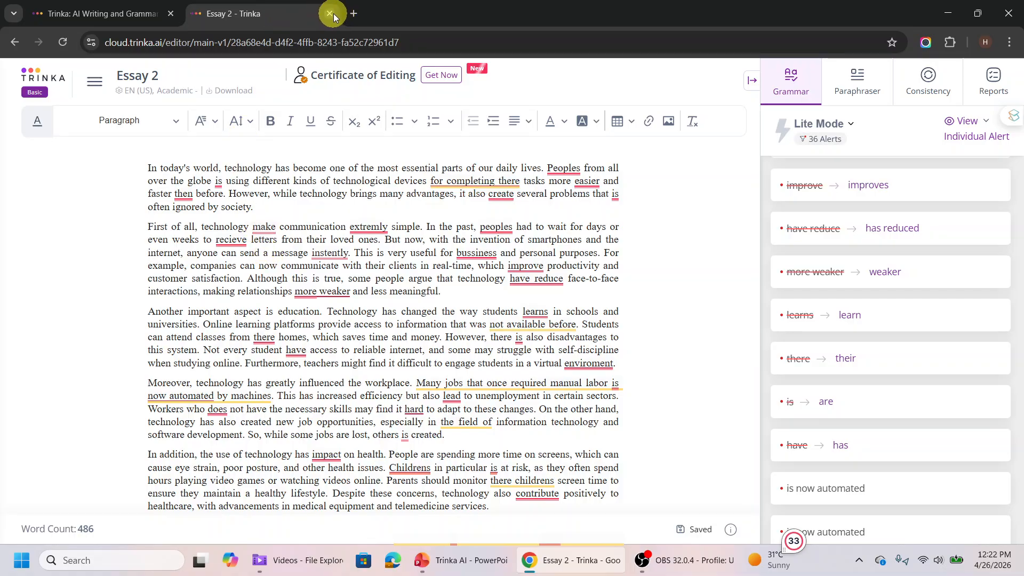
click(152, 11)
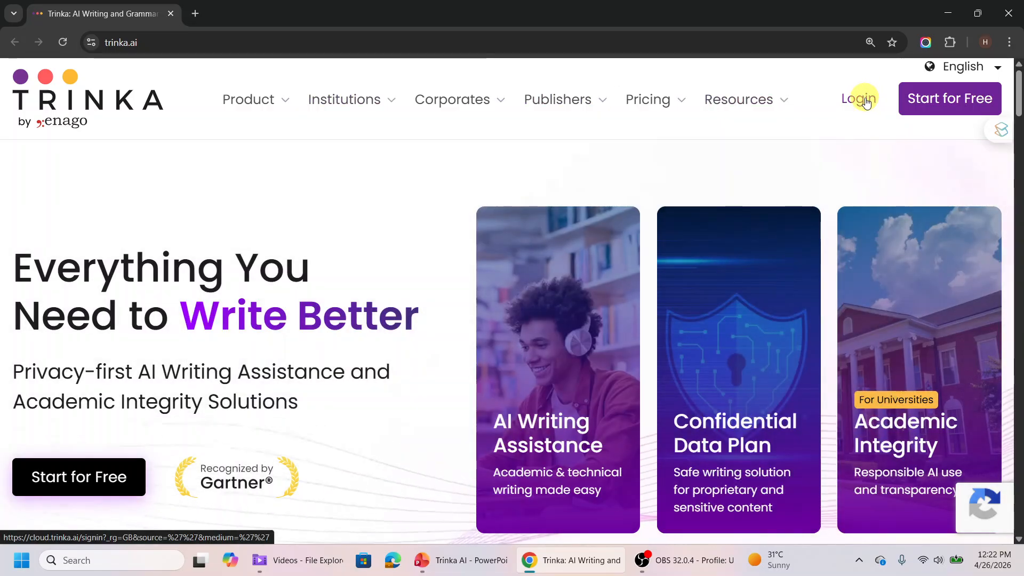
click(864, 99)
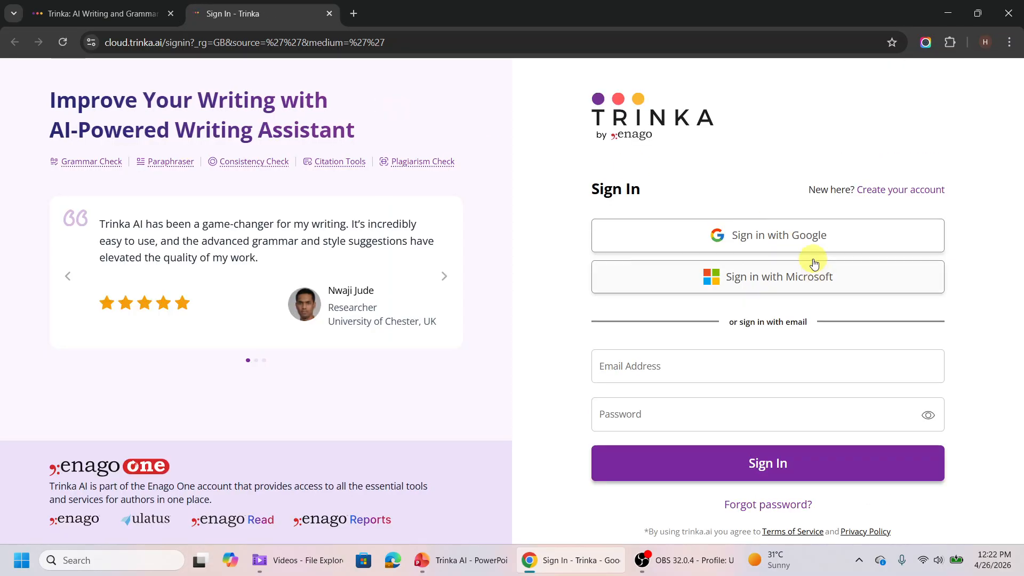
click(810, 247)
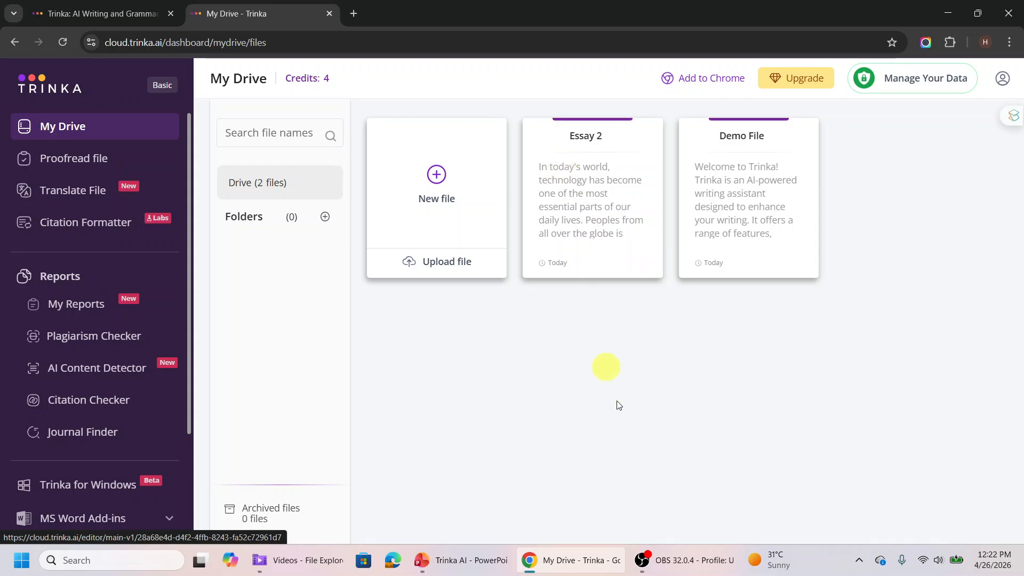
Switch to the Trinka AI presentation in PowerPoint and start the slide show from the Thanks slide.
click(464, 560)
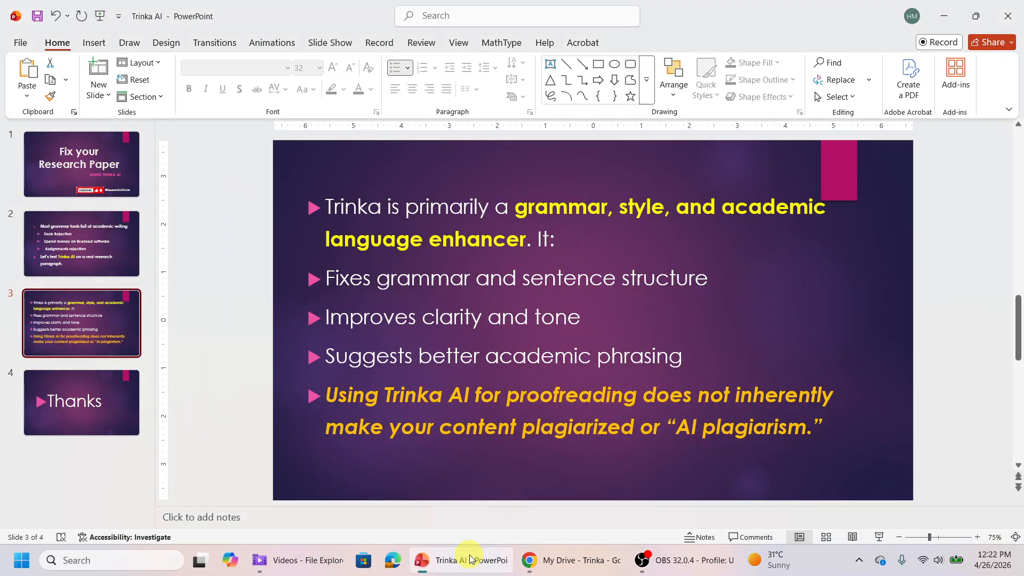
click(88, 389)
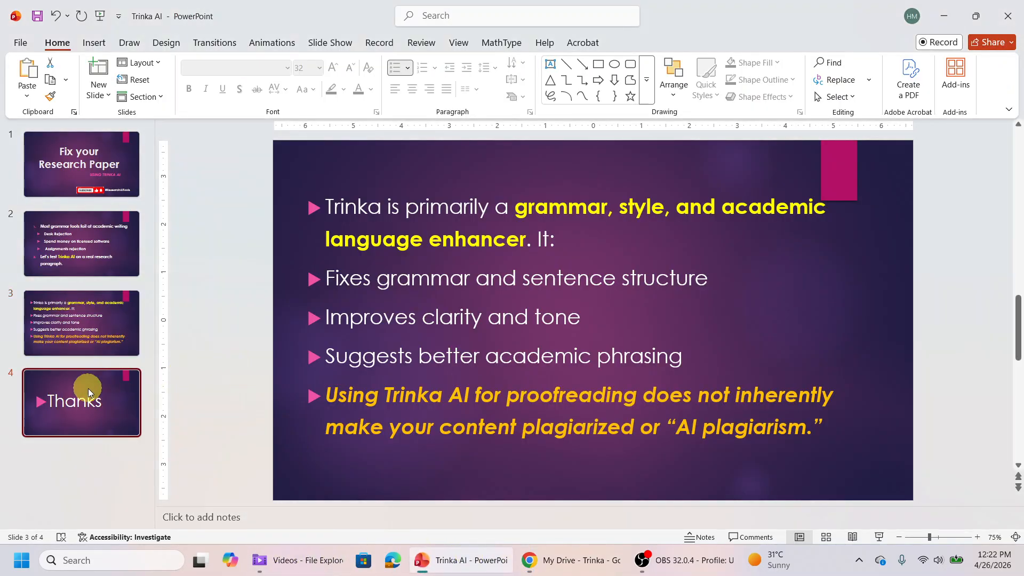
click(880, 537)
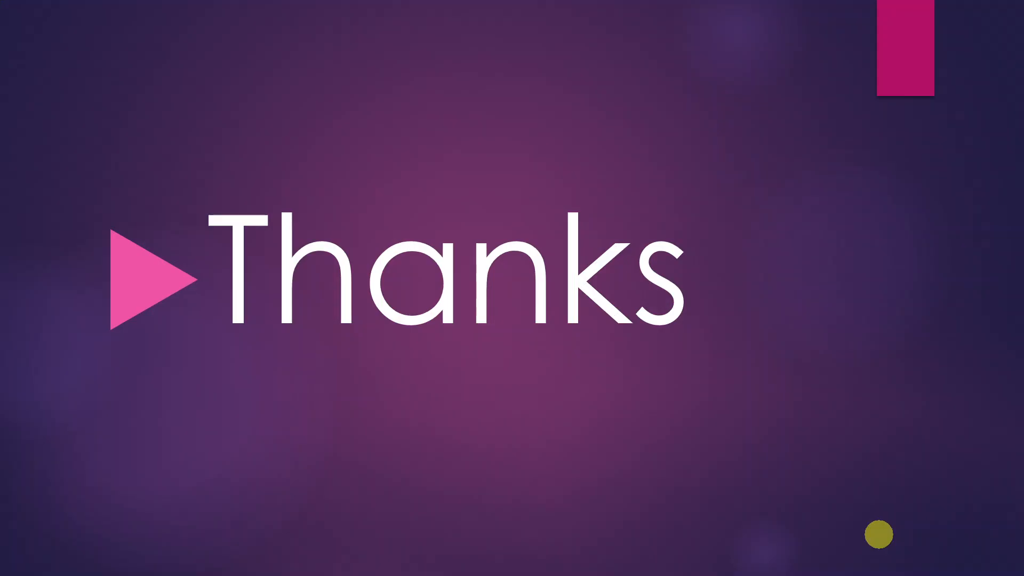